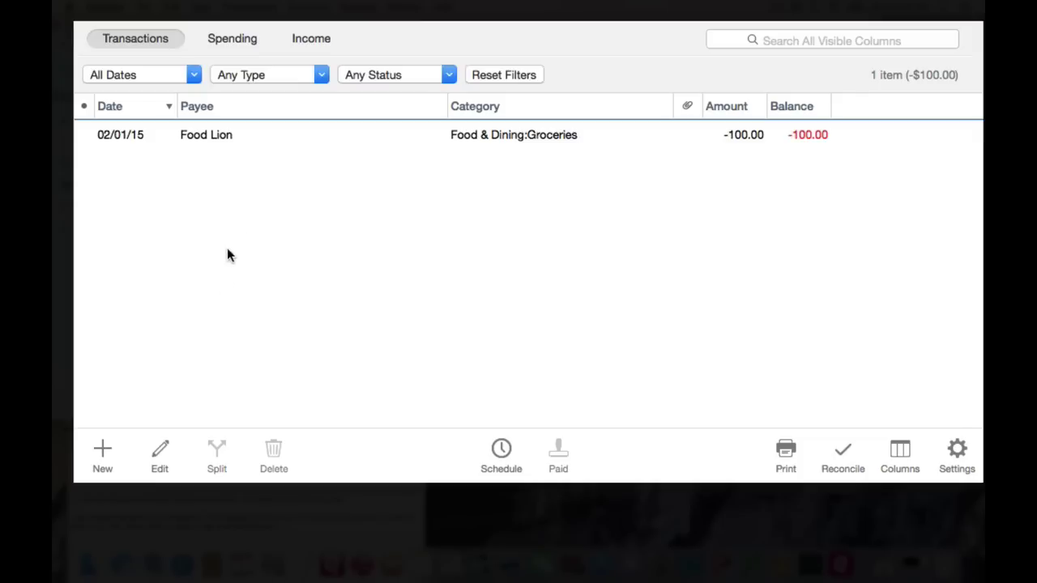
- Check the Food Lion transaction's splits and close them without changes
left_click(241, 139)
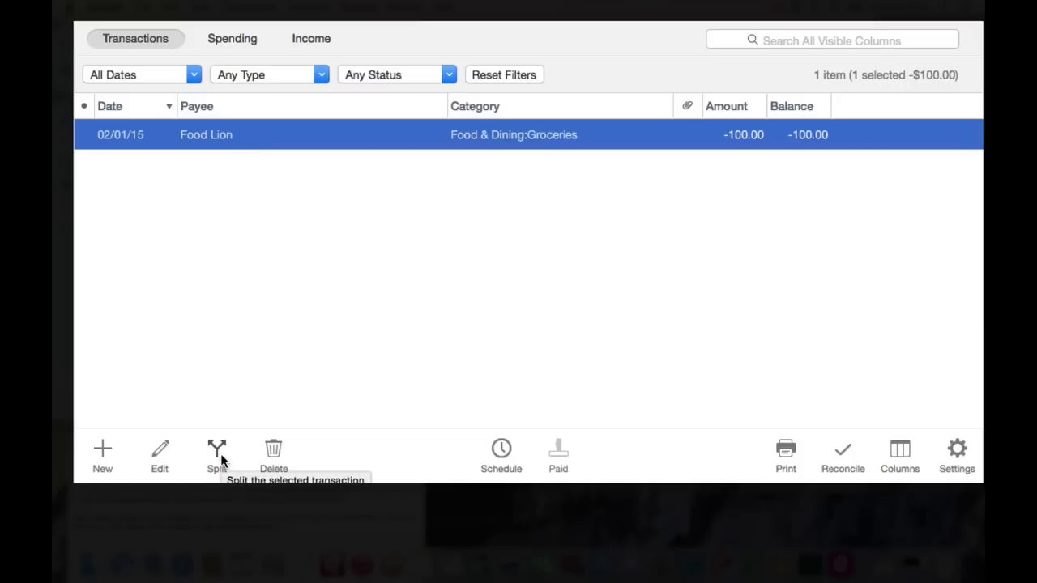
key("shift+super+n")
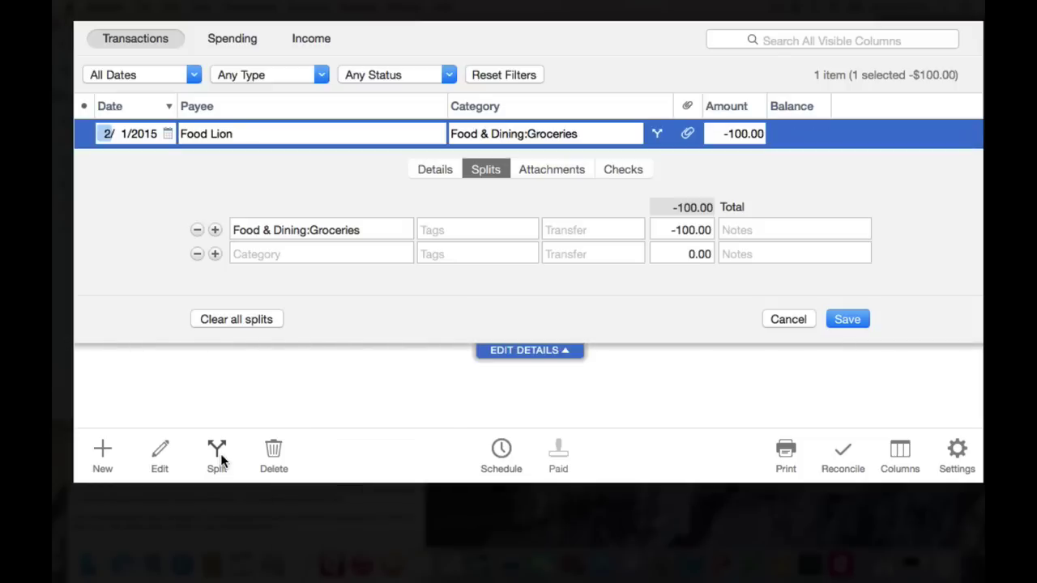
key("Return")
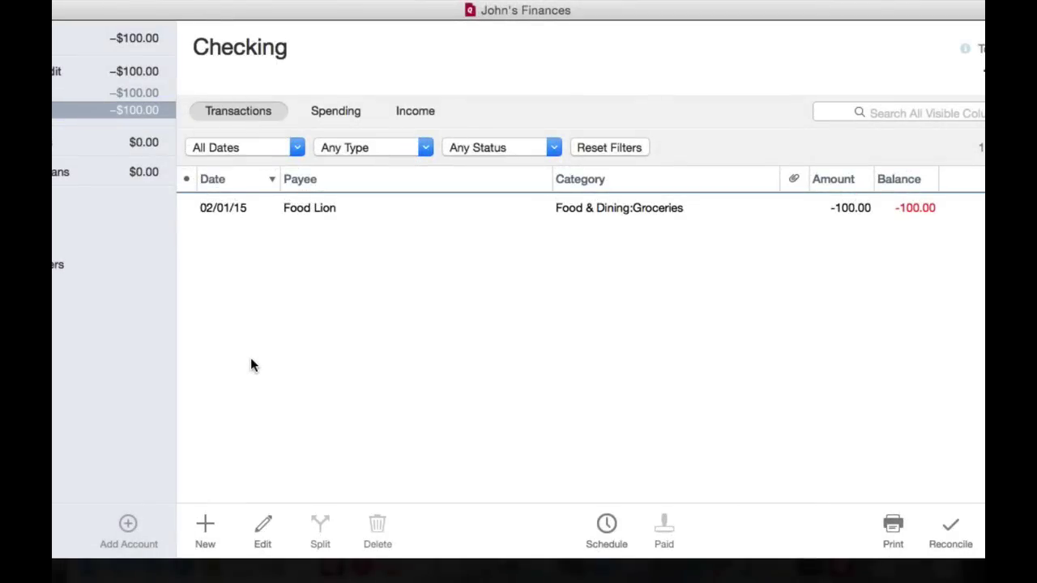
- Add a new checking transaction for new payee Big Box and show its split details
key("super+n")
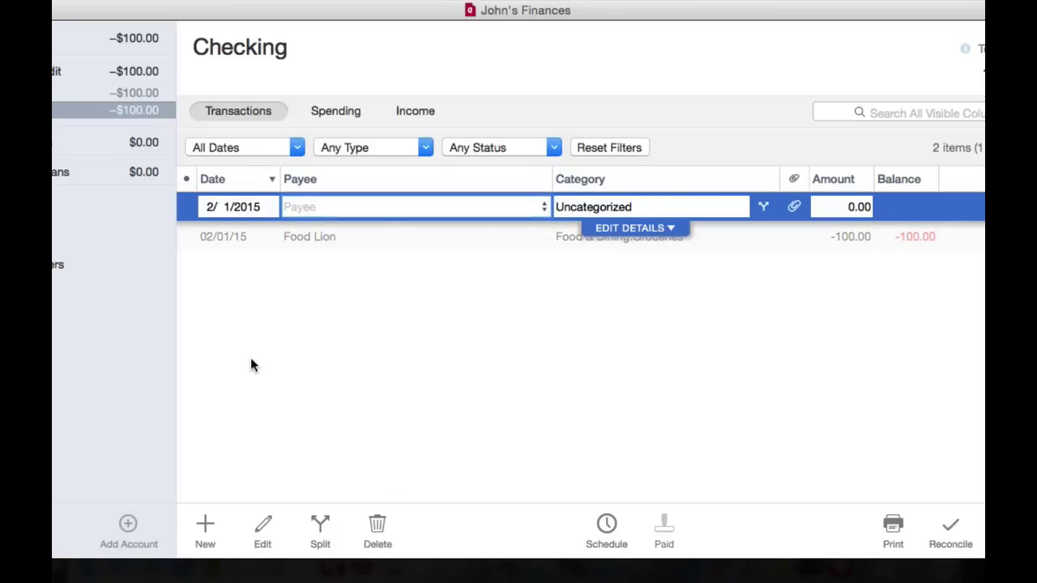
type("Big B")
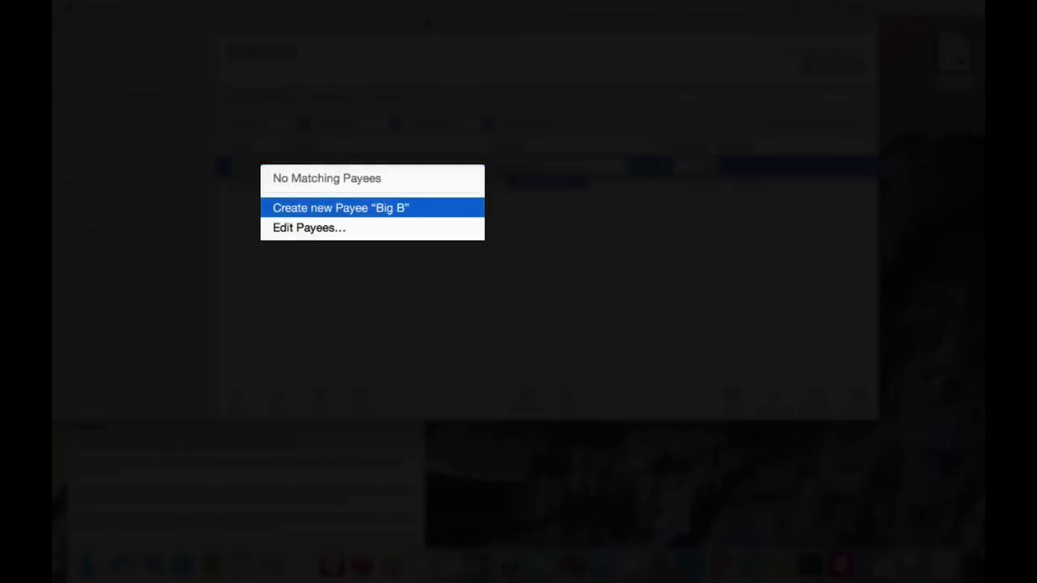
type("ox")
key("Return")
left_click(319, 525)
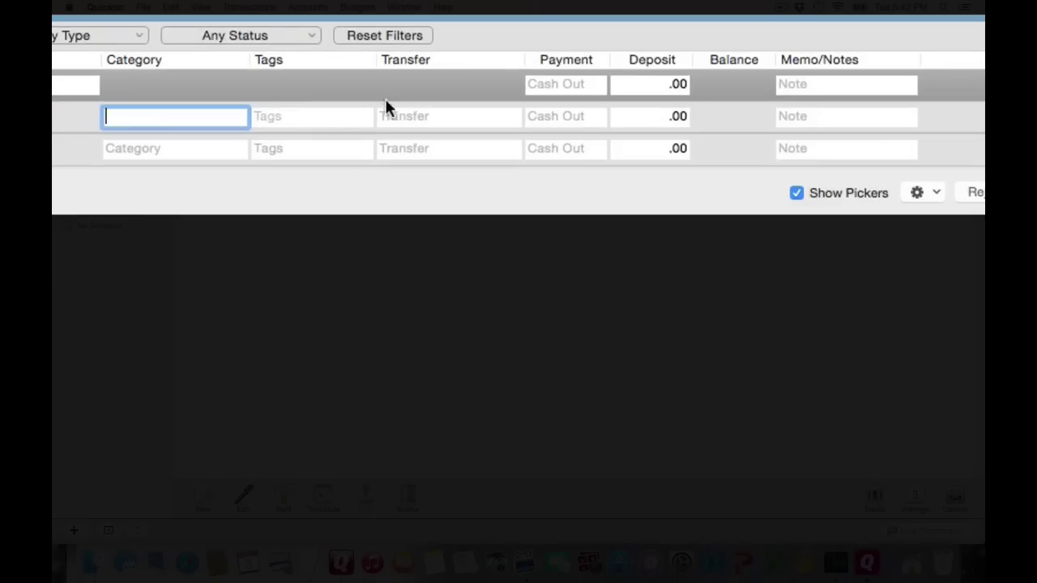
- Narrow the split editor's Tags column and bring the John's Finances window forward
left_click_drag(377, 55, 940, 68)
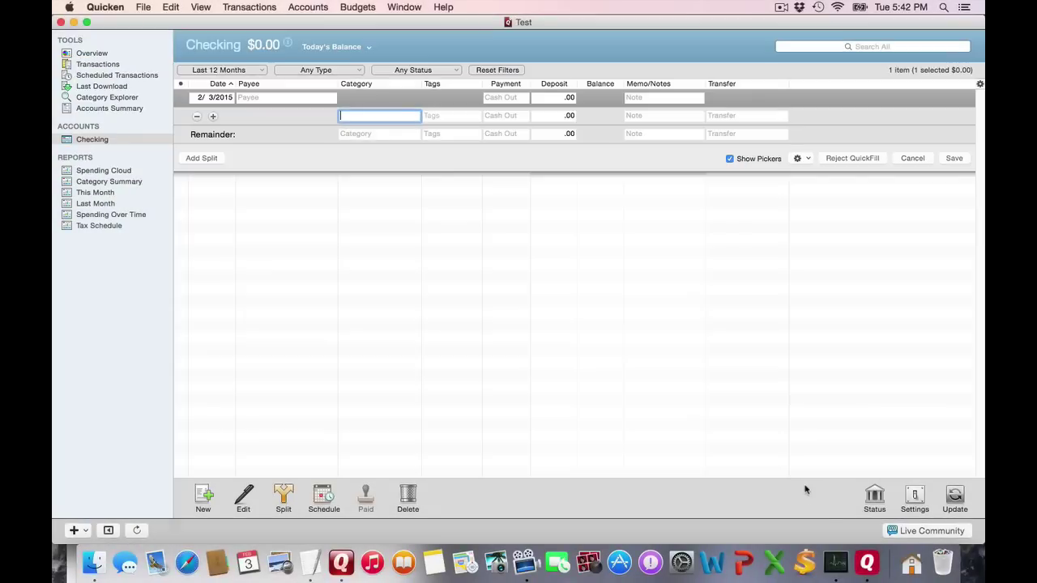
left_click(863, 562)
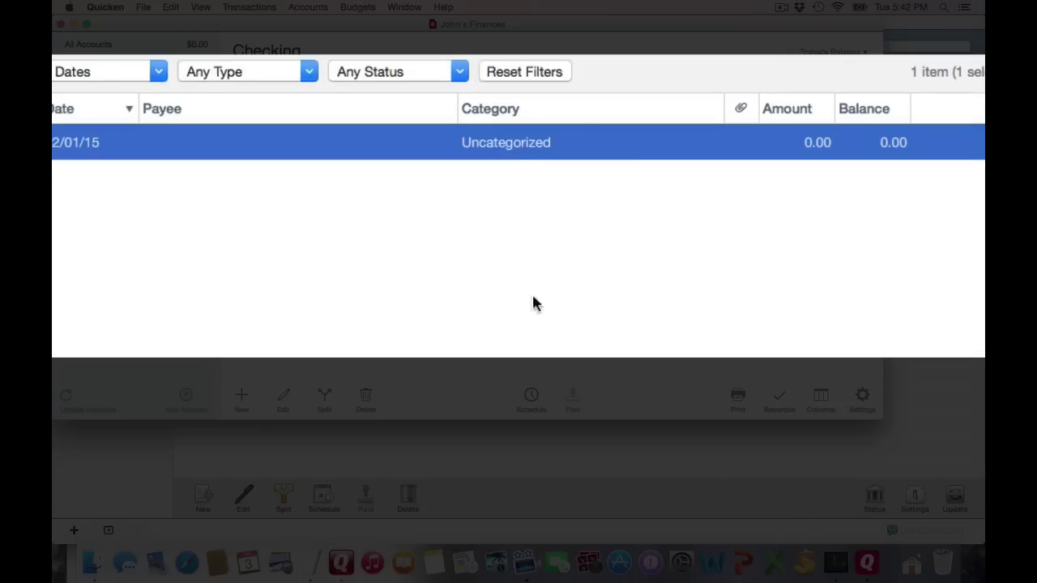
- Split the uncategorized 2/01/15 transaction into Category 1 at 25.00 and Cat 2 at 50.00
left_click(523, 155)
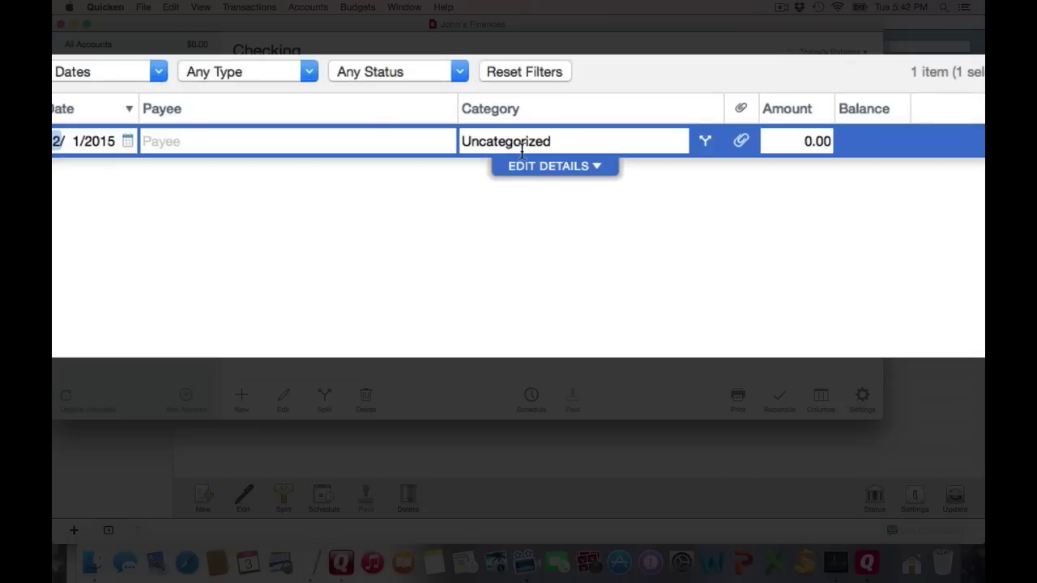
left_click(527, 165)
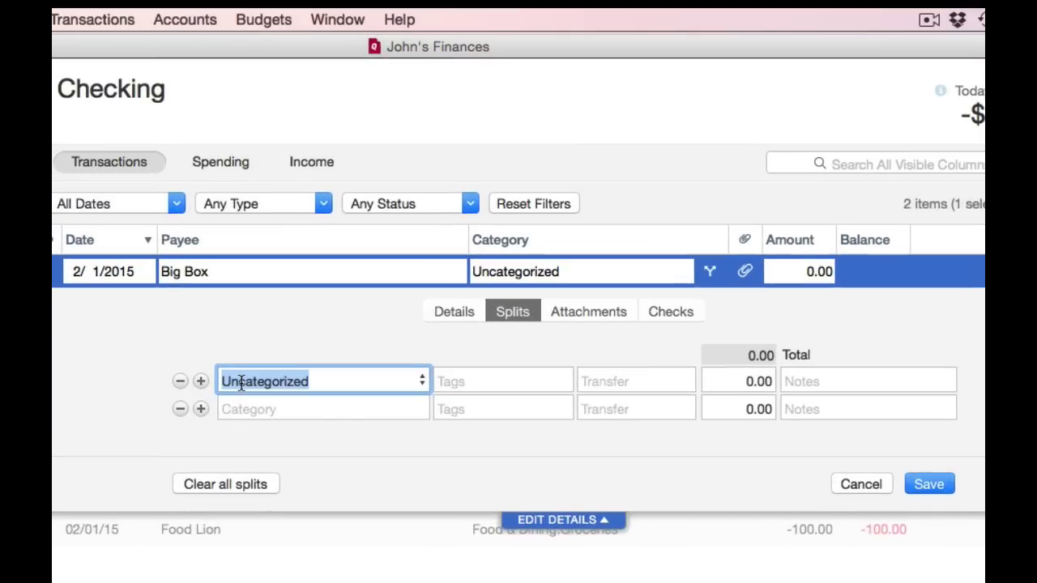
type("Category ")
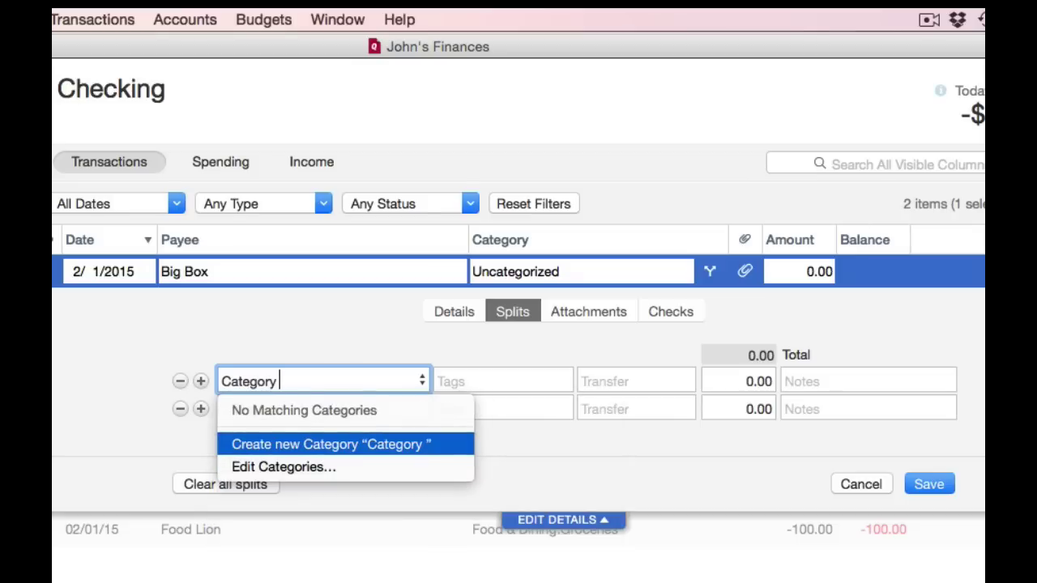
type("1")
key("Tab")
key("Tab")
key("Tab")
type("2")
type(".00")
key("Tab")
key("Tab")
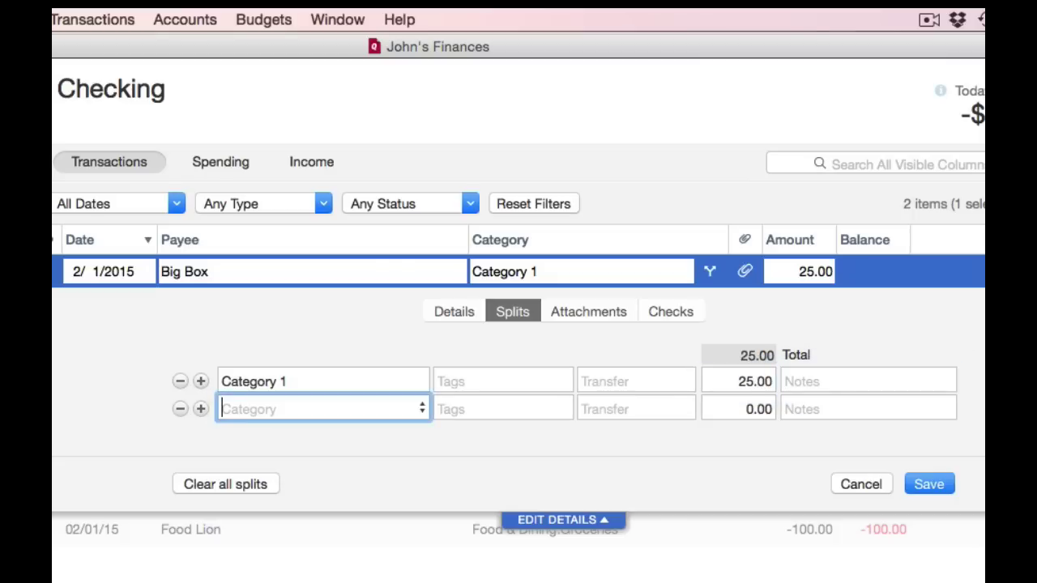
type("Cat 2")
key("Tab")
key("Tab")
key("Tab")
type("50.00")
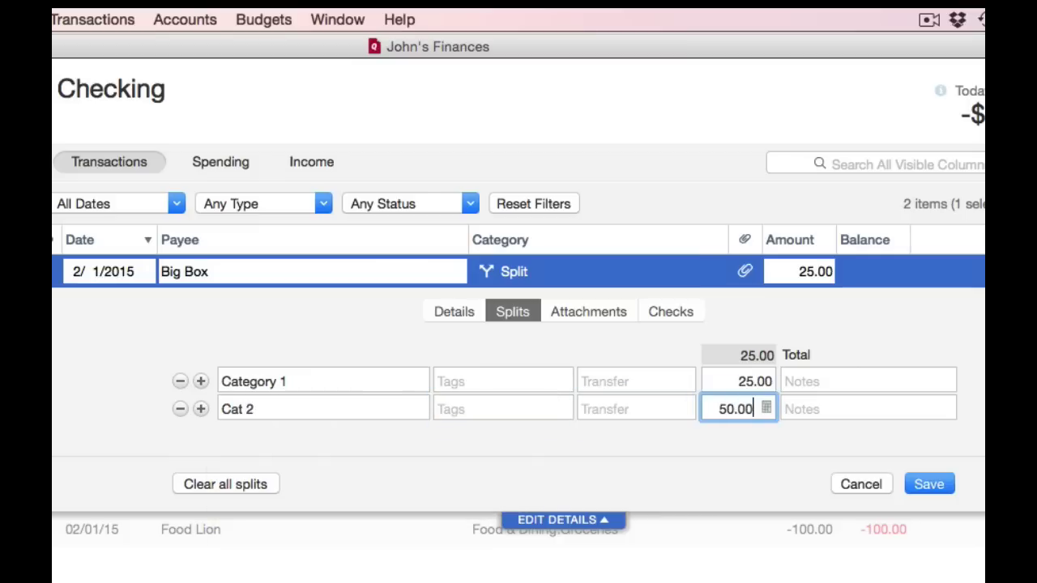
key("Tab")
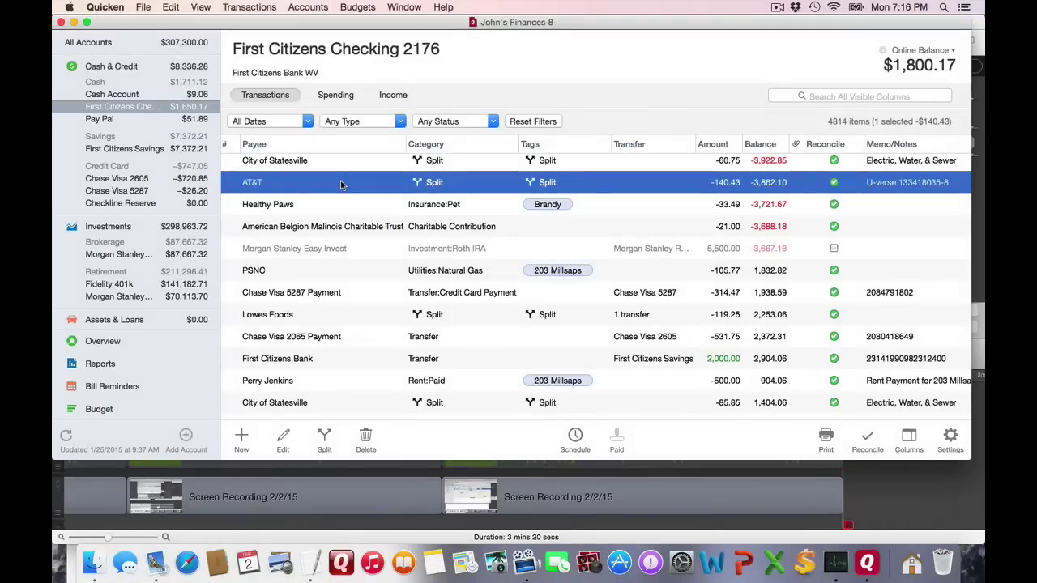
- Give the AT&T Uverse Charges split -50.00 and the Utilities:TV split -100.00
left_click(340, 183)
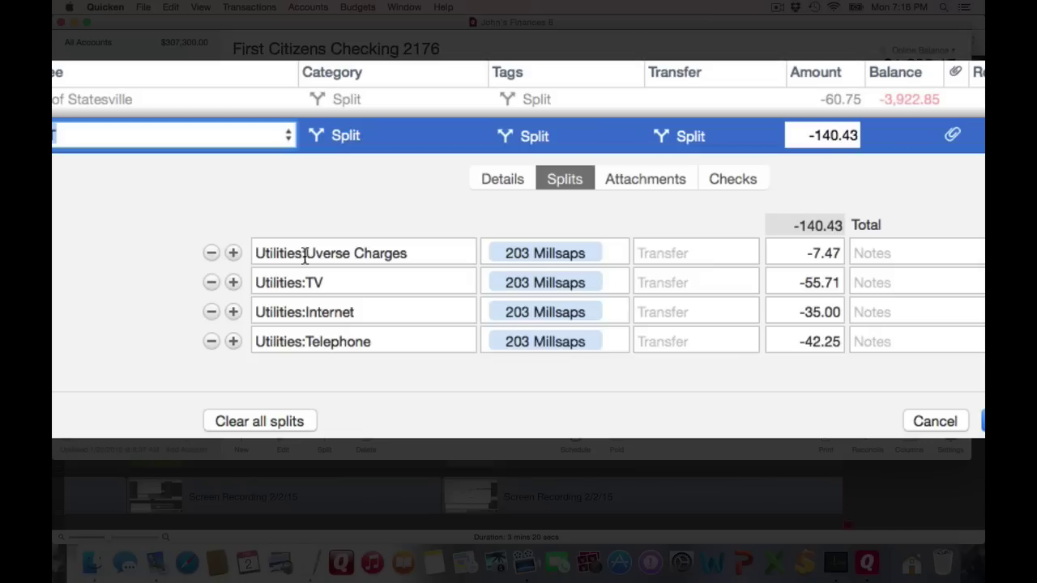
key("Tab")
key("Tab")
key("Tab")
key("Tab")
key("Tab")
key("Tab")
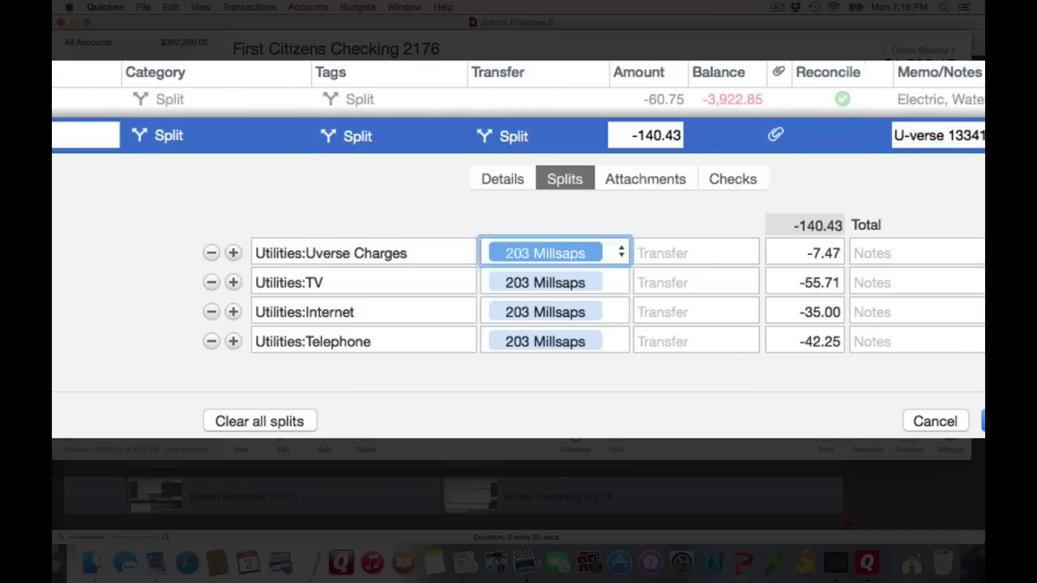
type("50.")
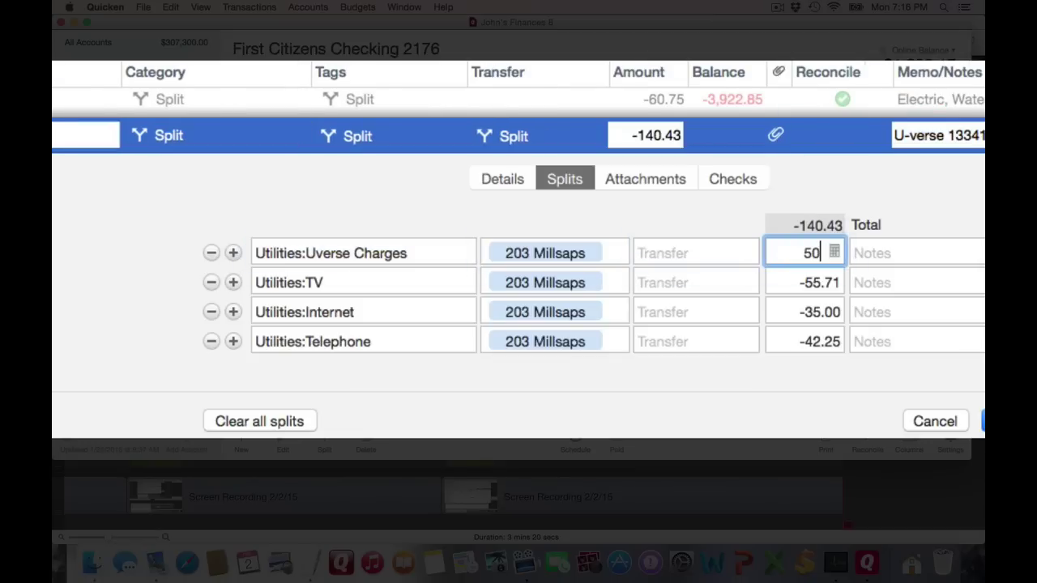
type("00")
key("Tab")
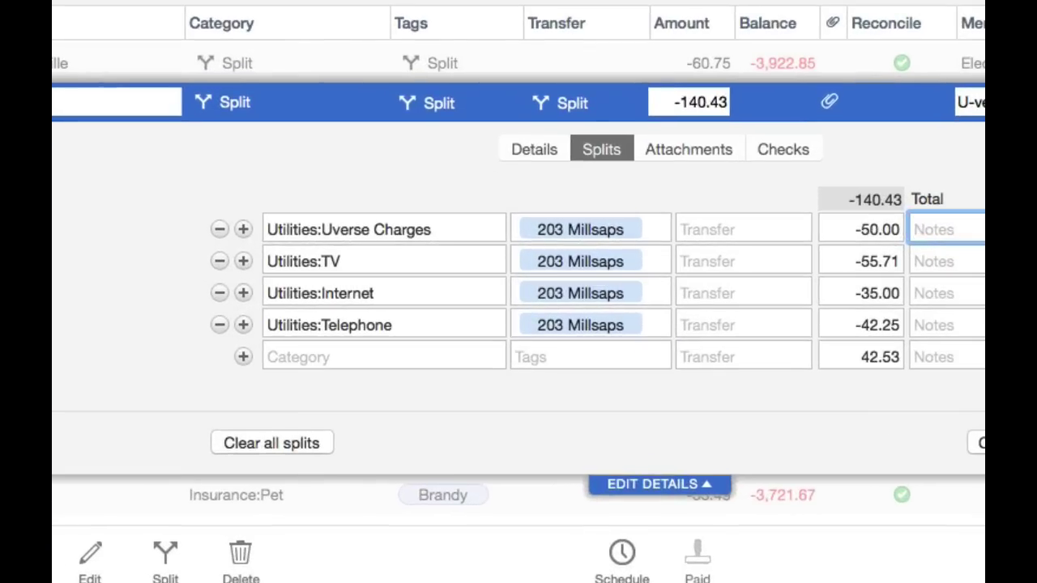
key("Tab")
key("Tab")
key("Tab")
key("Tab")
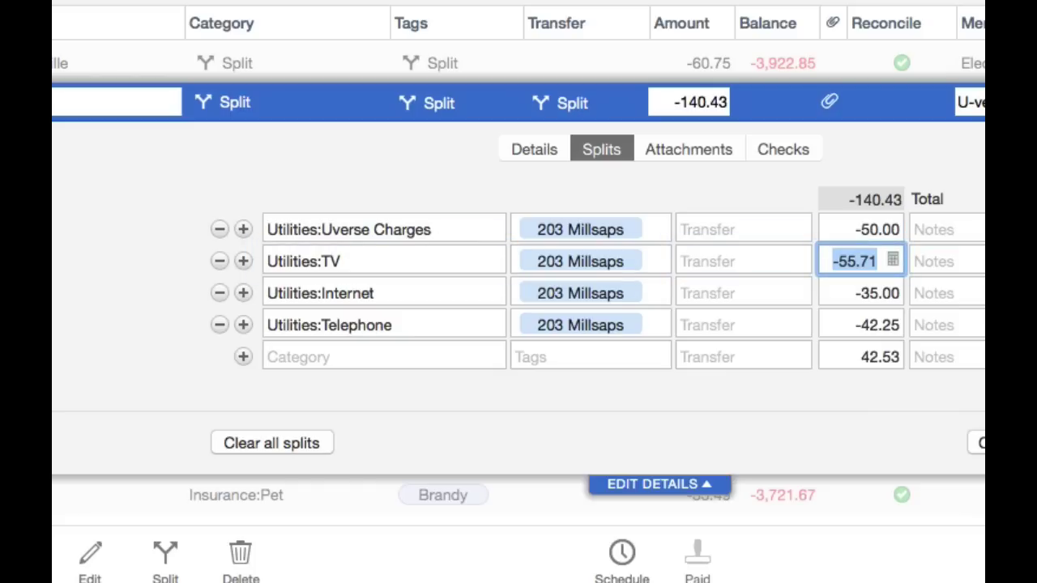
type("100.00")
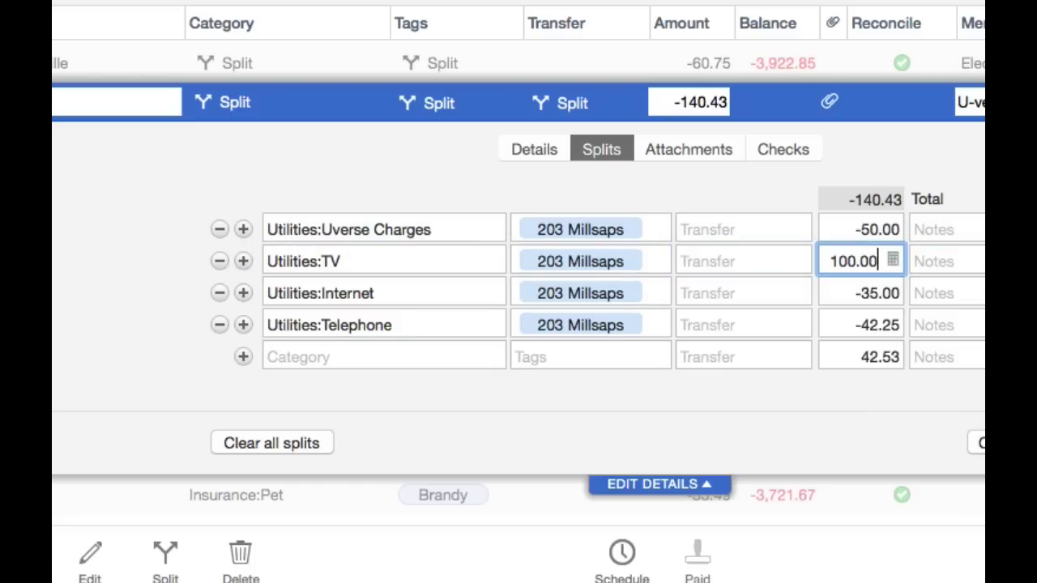
key("Tab")
key("Tab")
key("Tab")
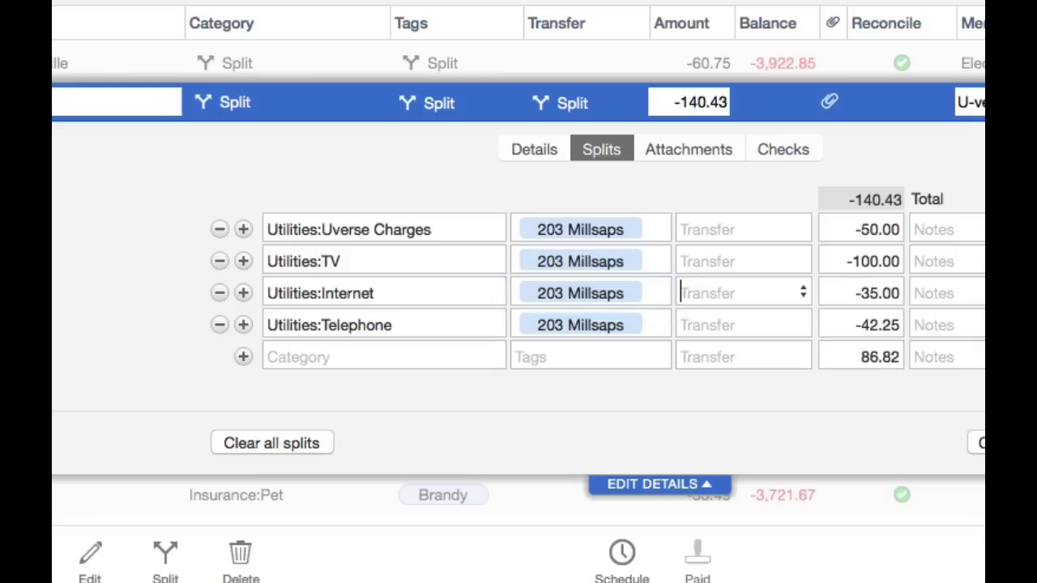
key("Tab")
key("Tab")
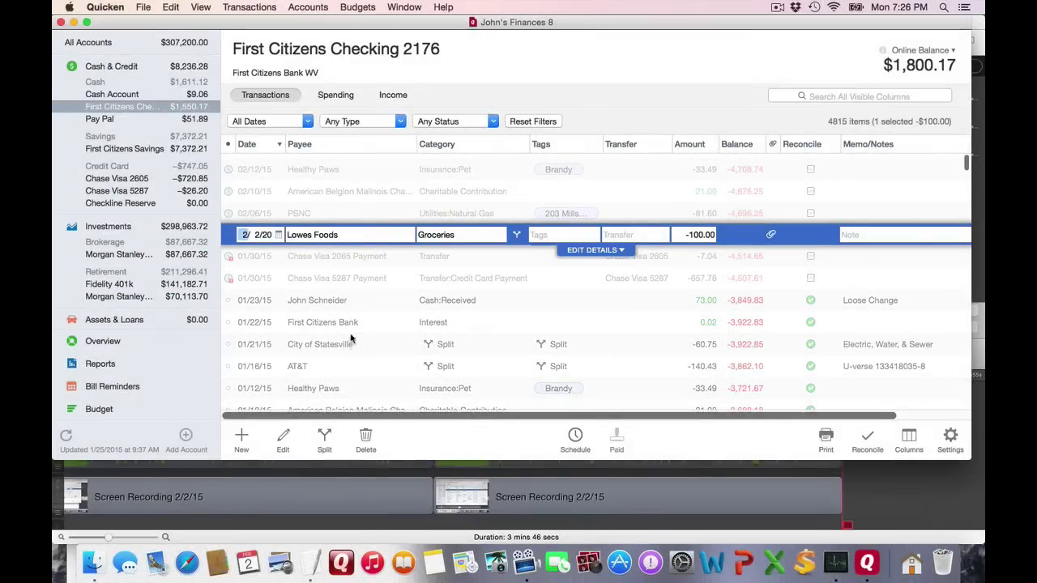
- Add a Pet Care split of -25.00 to the Lowes Foods payment
left_click(325, 438)
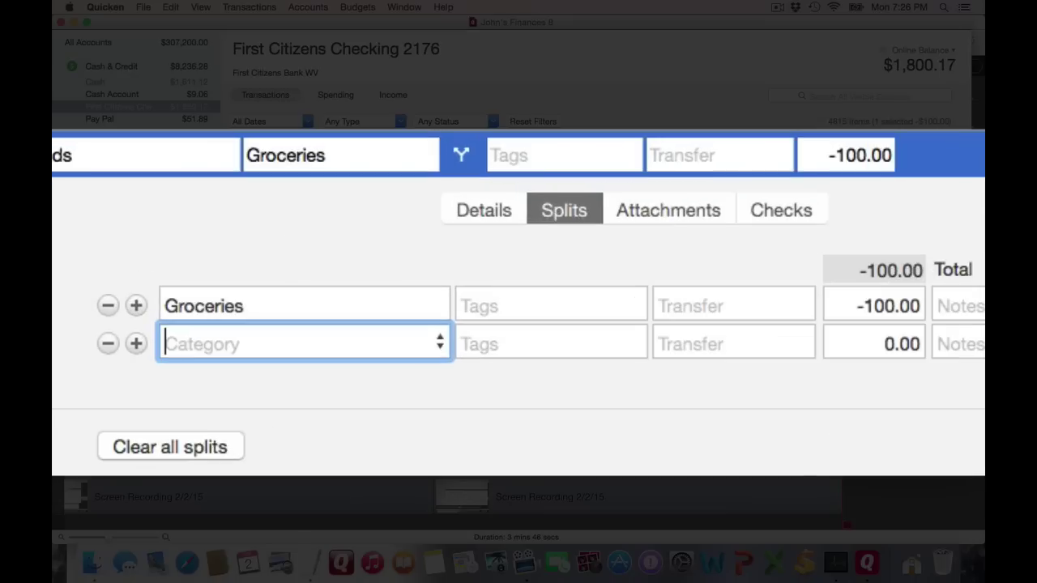
type("Pet ")
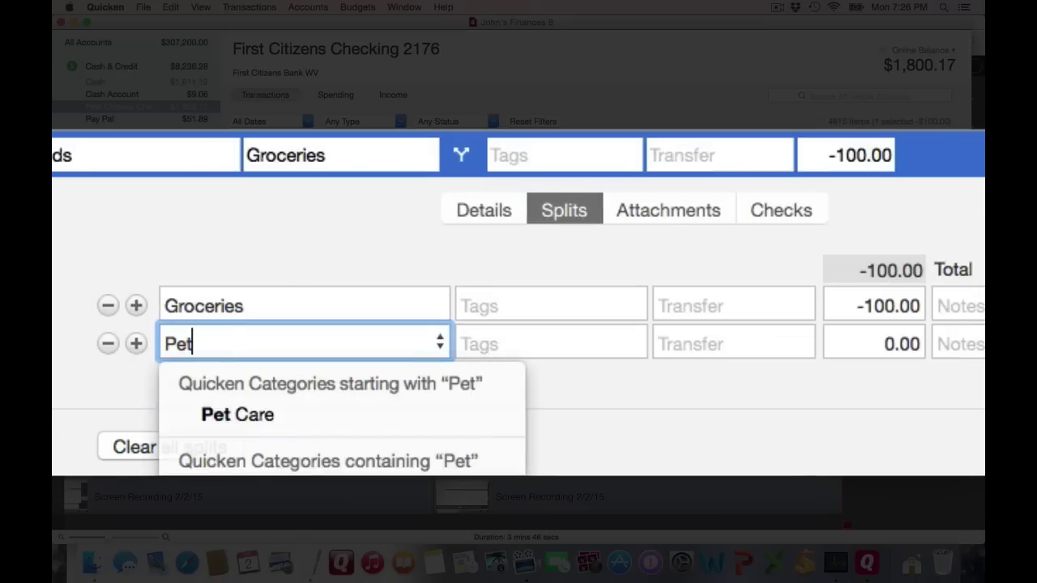
type("C")
key("Tab")
key("Tab")
key("Tab")
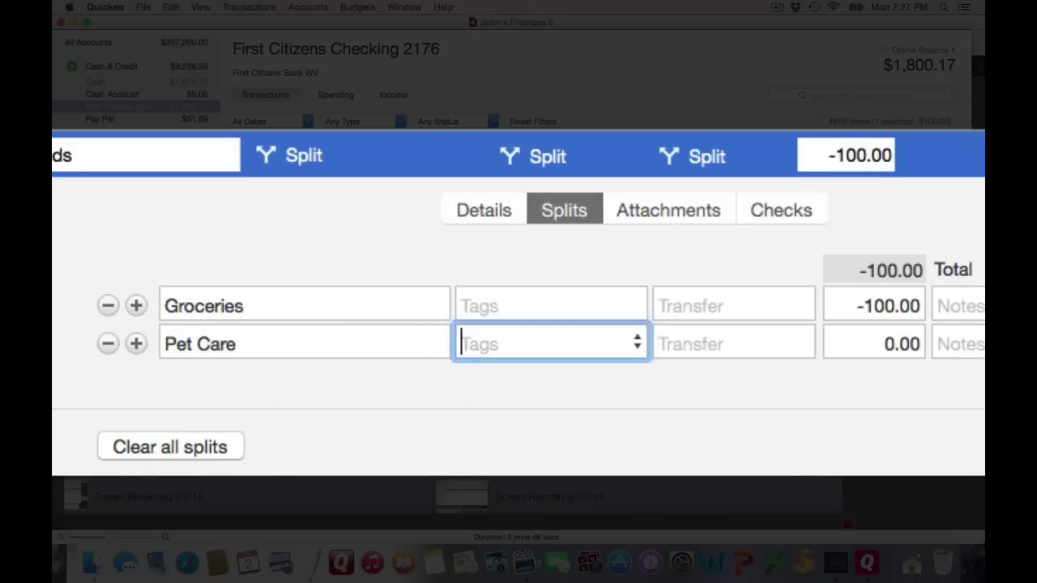
type("25.00")
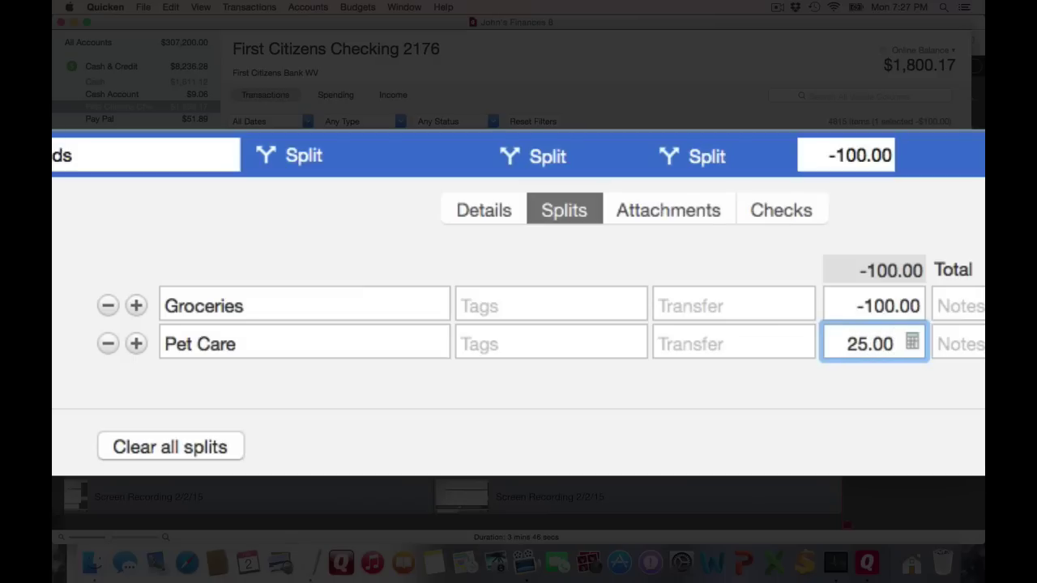
key("Tab")
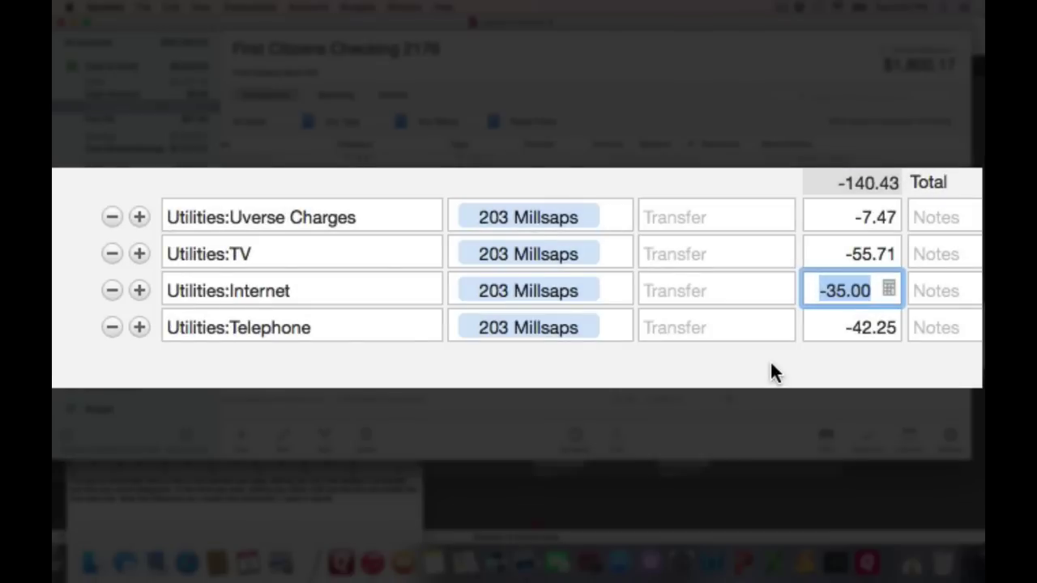
- Change the Utilities:Internet split amount to -500.00
type("500.")
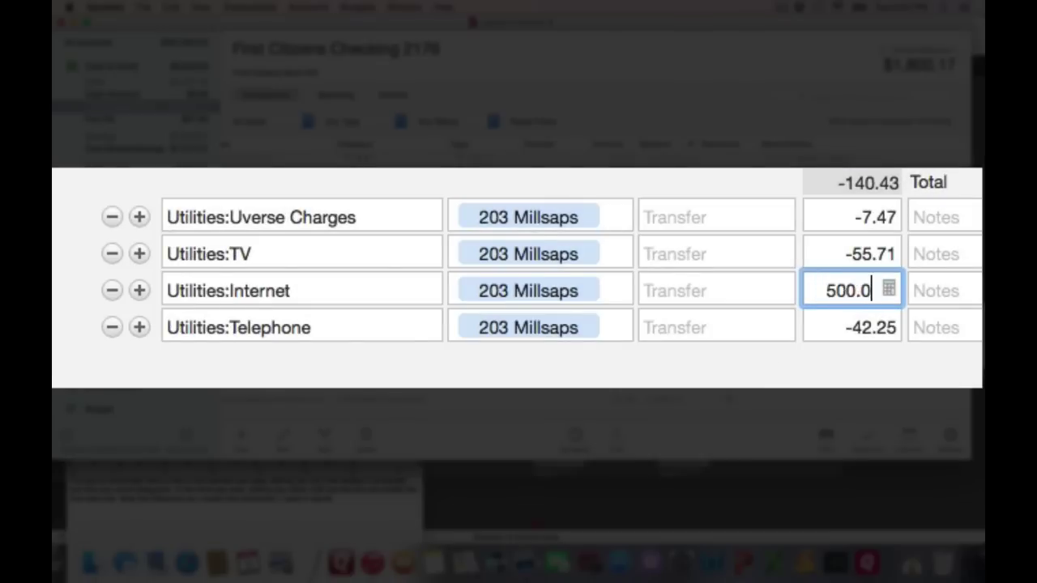
type("00")
key("Tab")
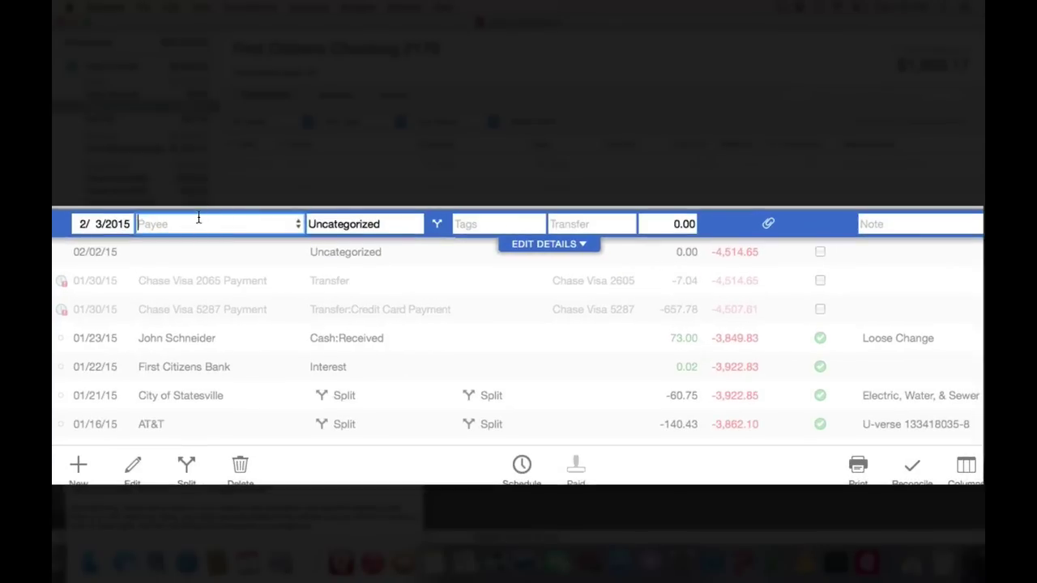
- Set the payee to Lowes Foods, drop the Cash:Withdrawal split, and clear the recalled splits
type("Lowe's")
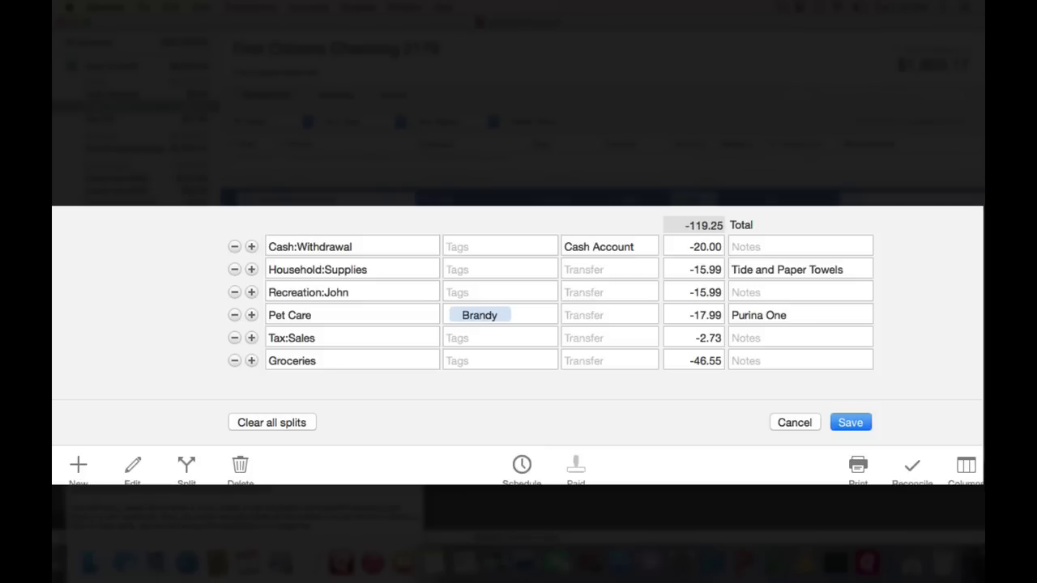
left_click(234, 247)
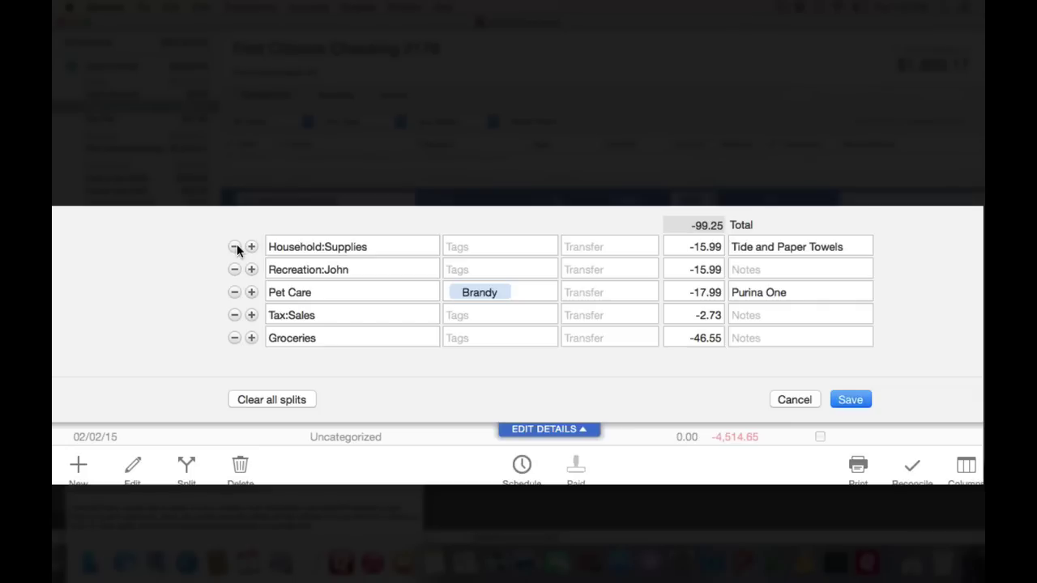
left_click(276, 399)
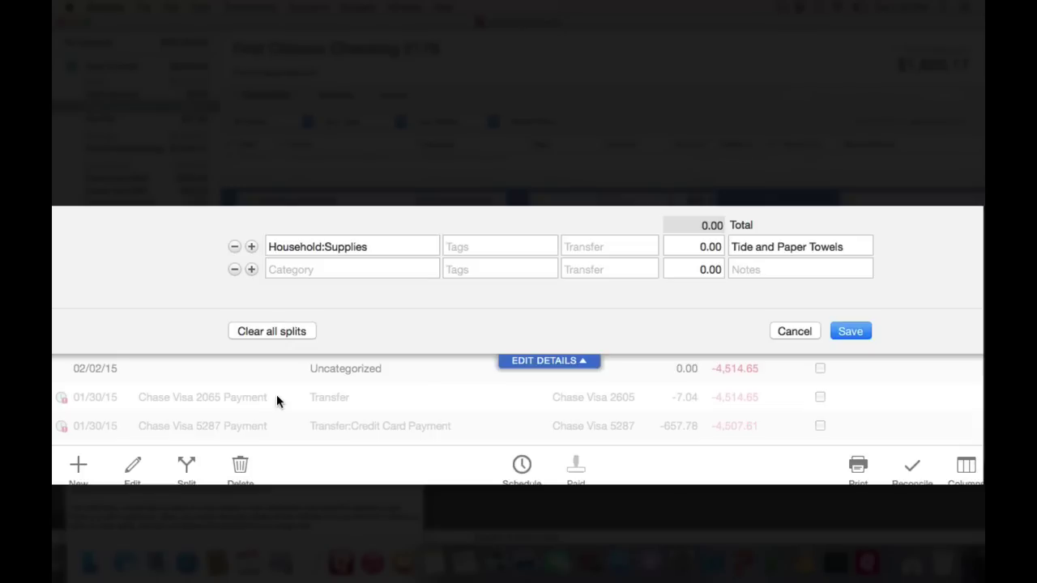